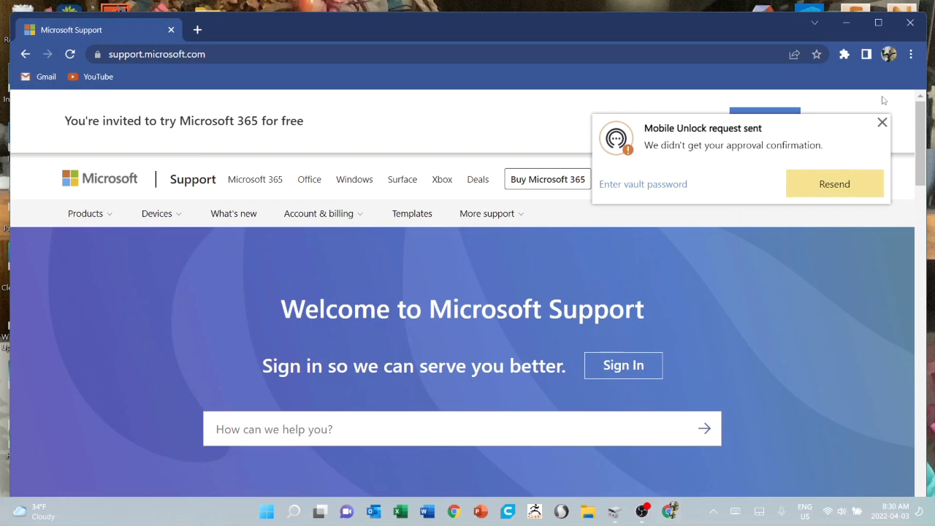
Dismiss the password manager prompt and search Microsoft Support for 'Help in Disk Management'
left_click(829, 113)
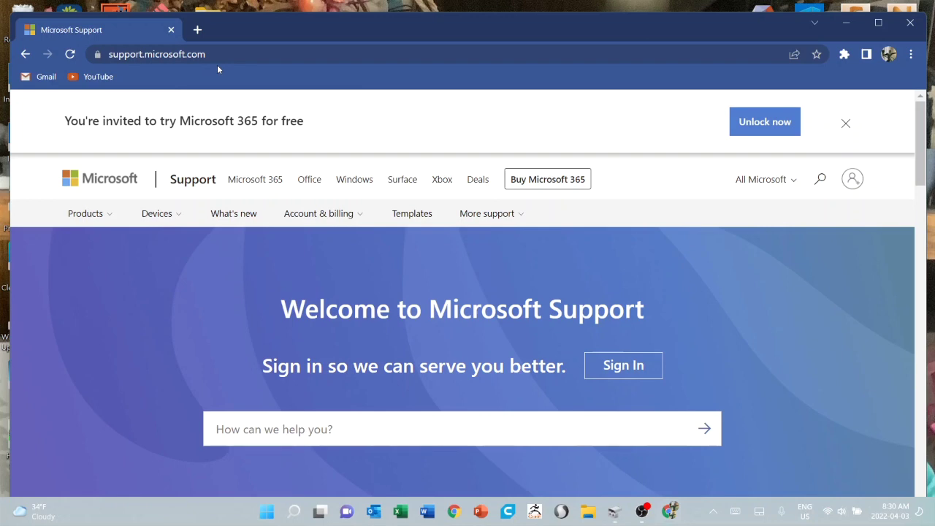
scroll(79, 160, "down", 1)
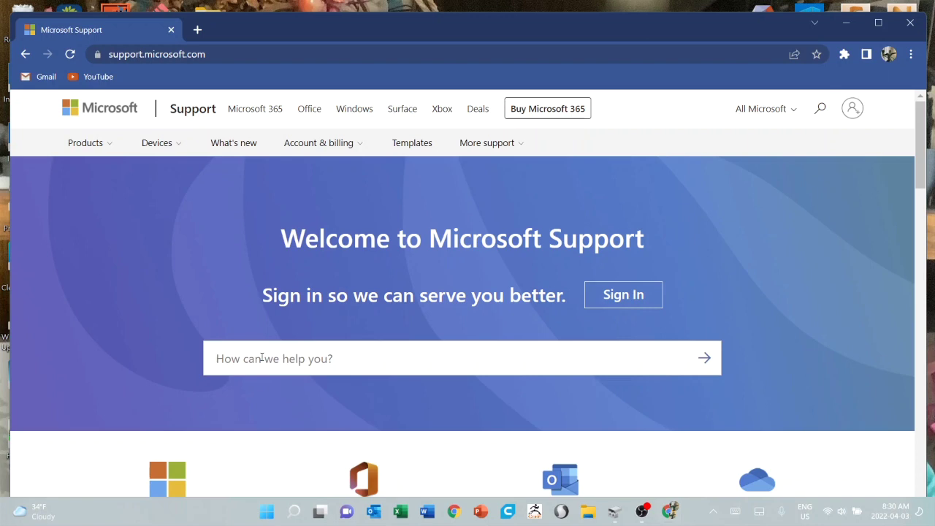
type("Disk")
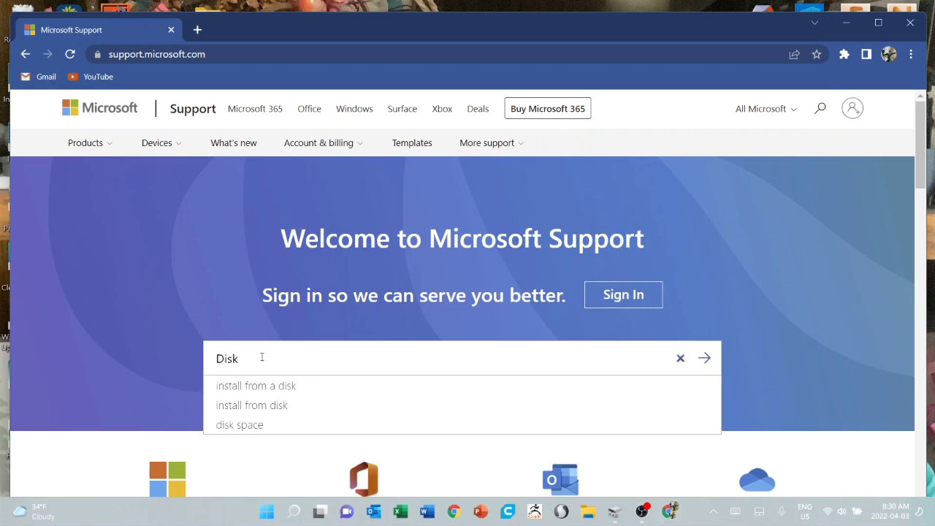
type(" Management")
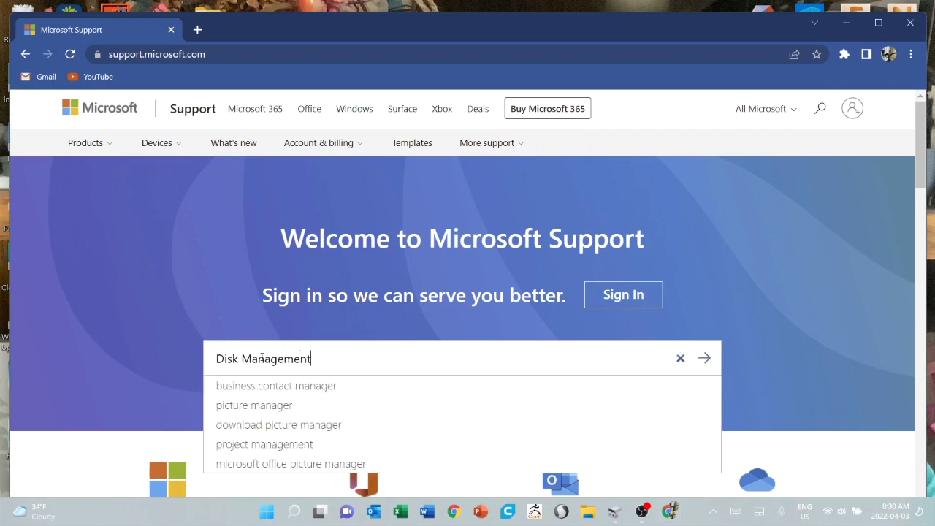
left_click(218, 358)
type("Help in")
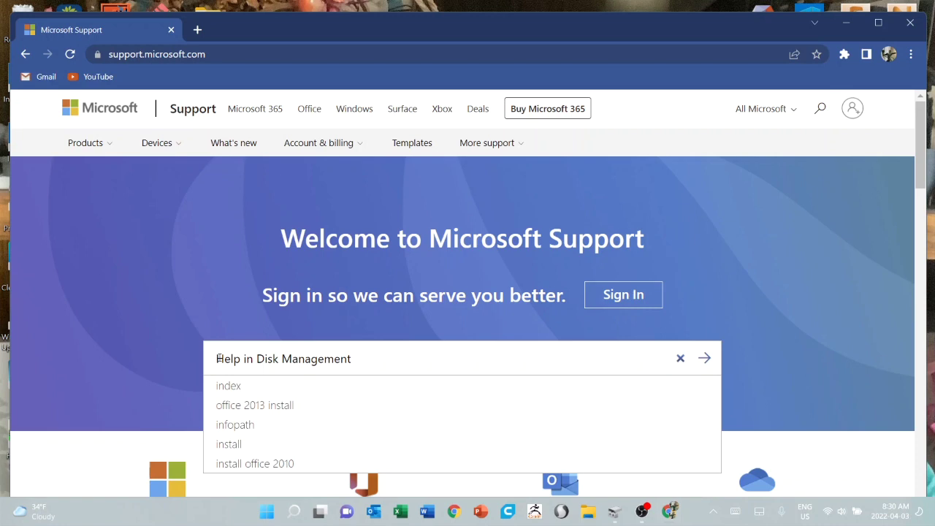
left_click(705, 358)
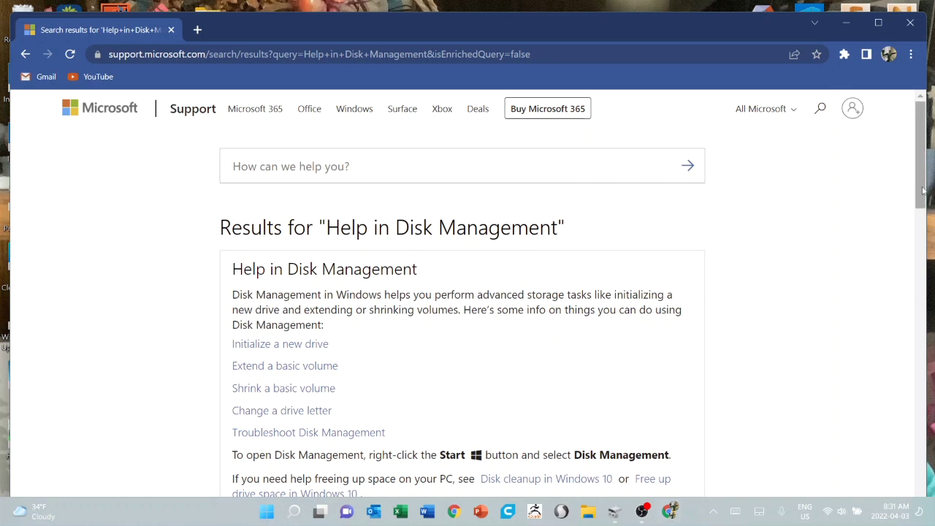
left_click_drag(922, 194, 922, 215)
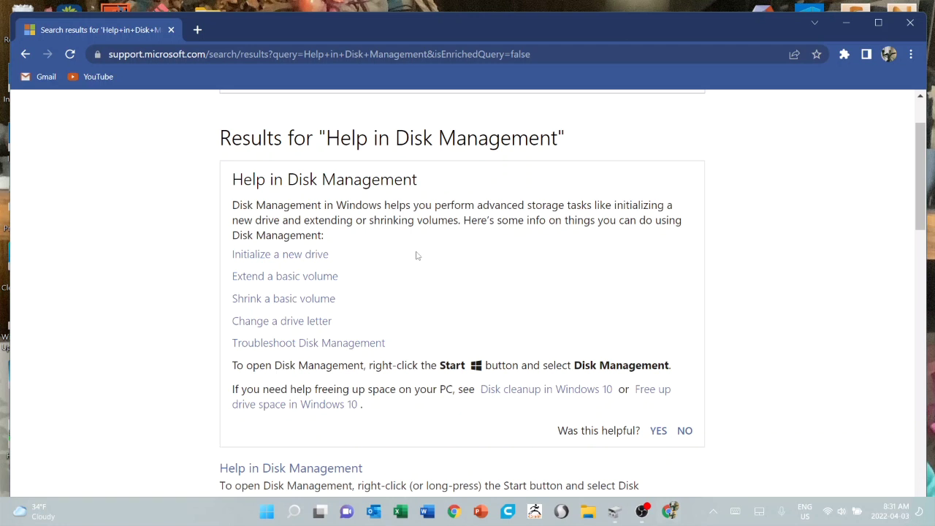
mouse_move(615, 516)
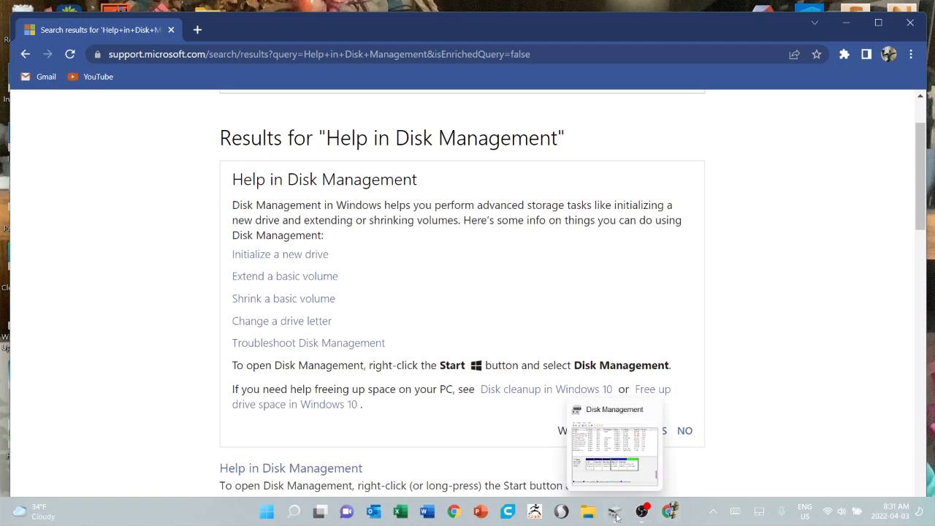
right_click(267, 510)
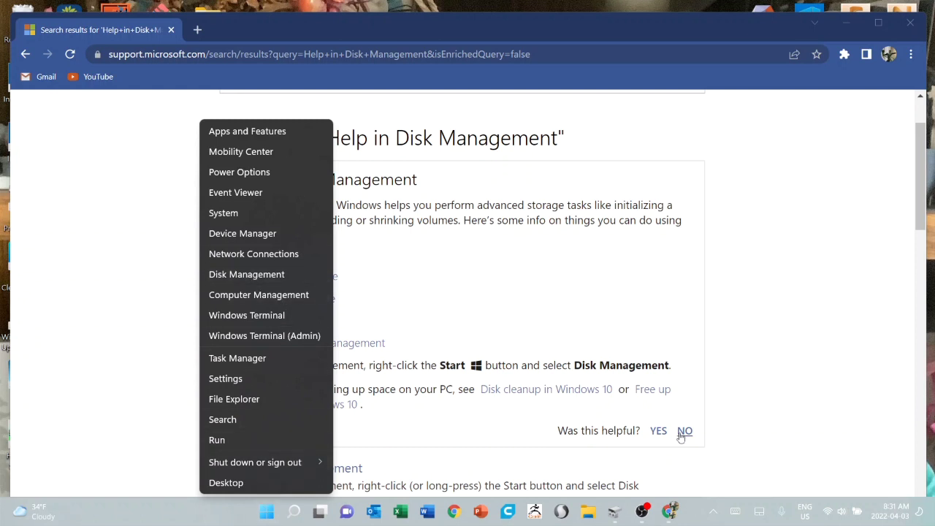
left_click(614, 513)
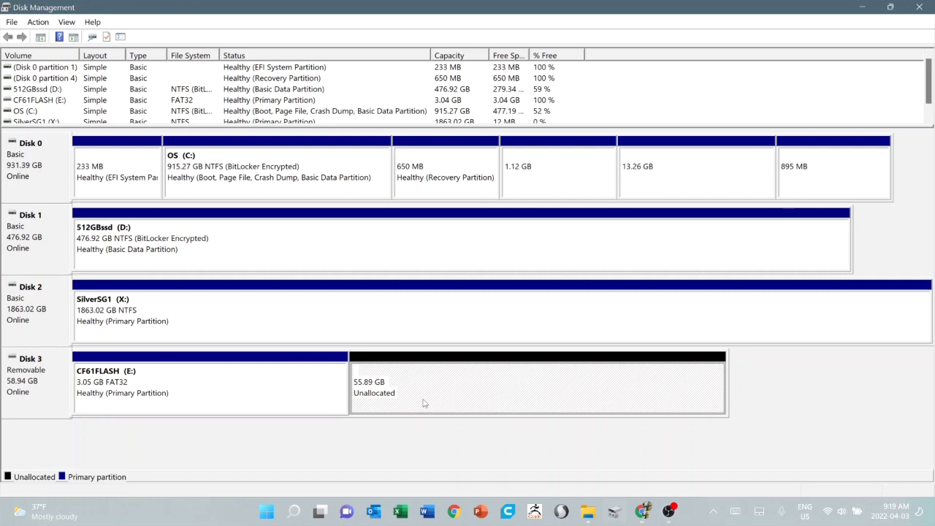
Create a full-size 57226 MB NTFS quick-formatted volume F: labelled New Volume on Disk 3
right_click(424, 403)
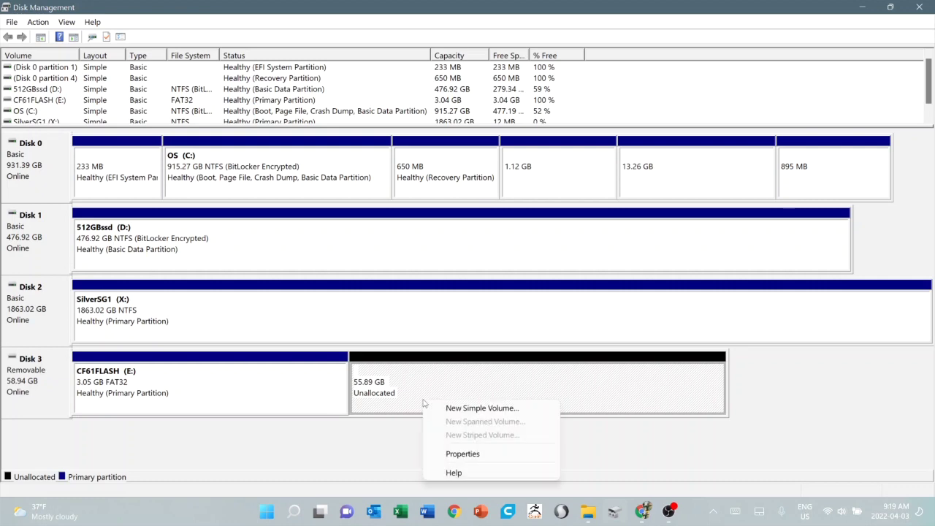
left_click(476, 409)
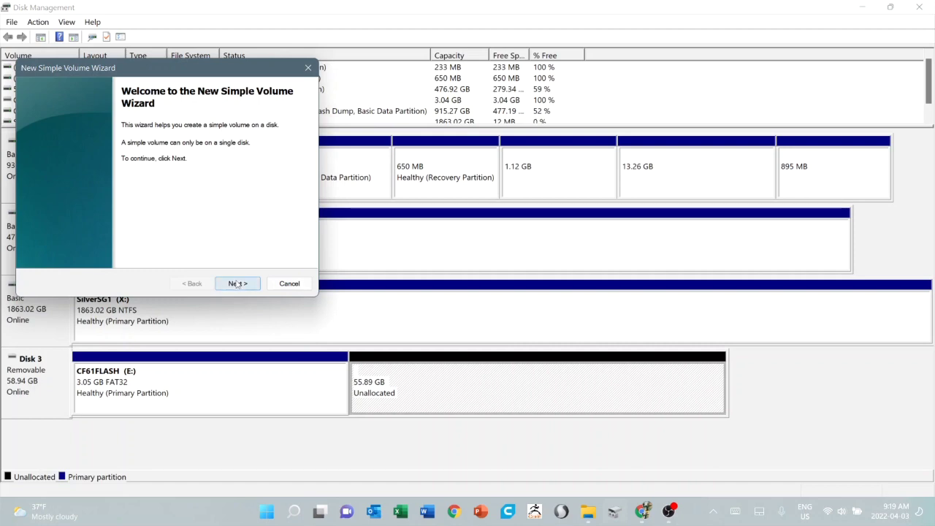
left_click(236, 284)
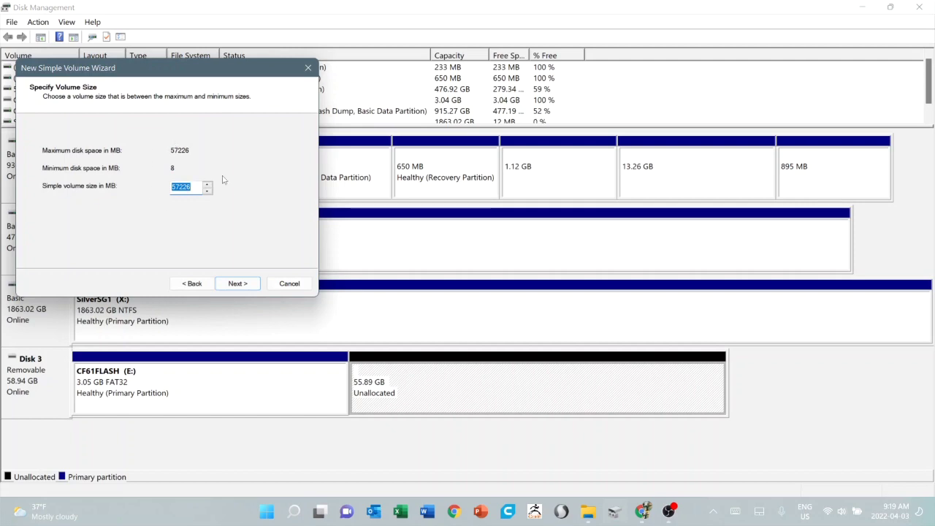
left_click(237, 283)
left_click(238, 283)
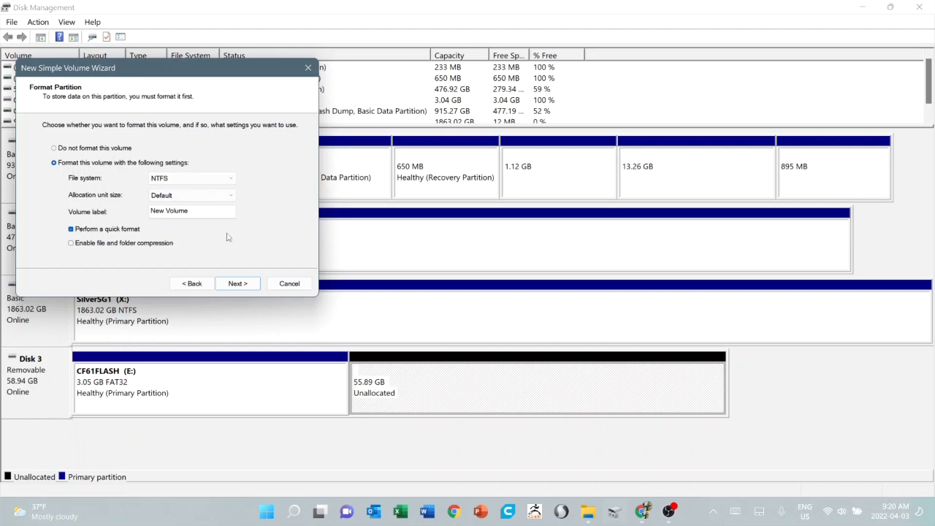
left_click(239, 285)
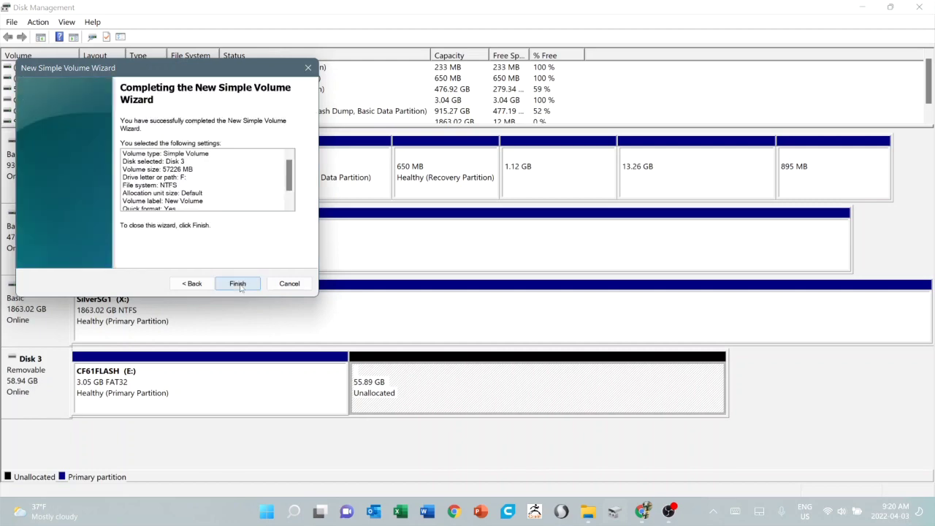
left_click(239, 284)
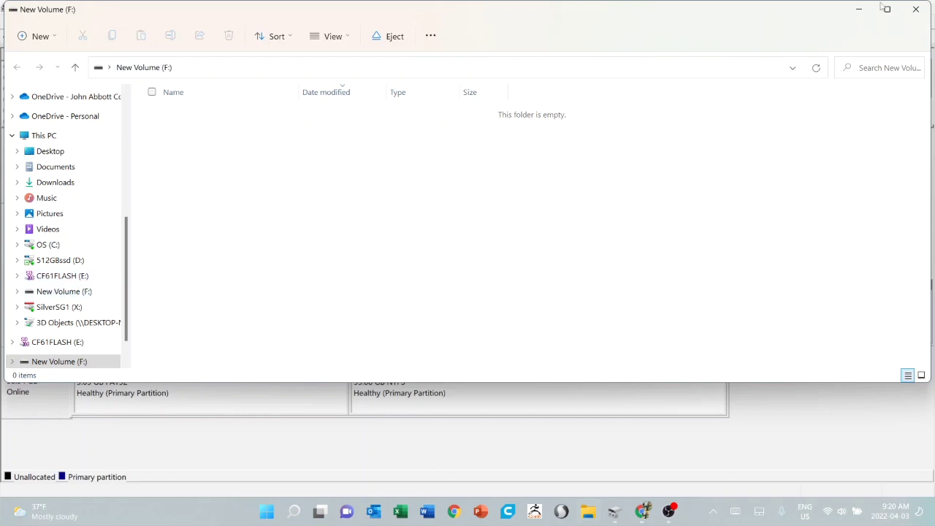
Close the empty New Volume (F:) File Explorer window
left_click(915, 10)
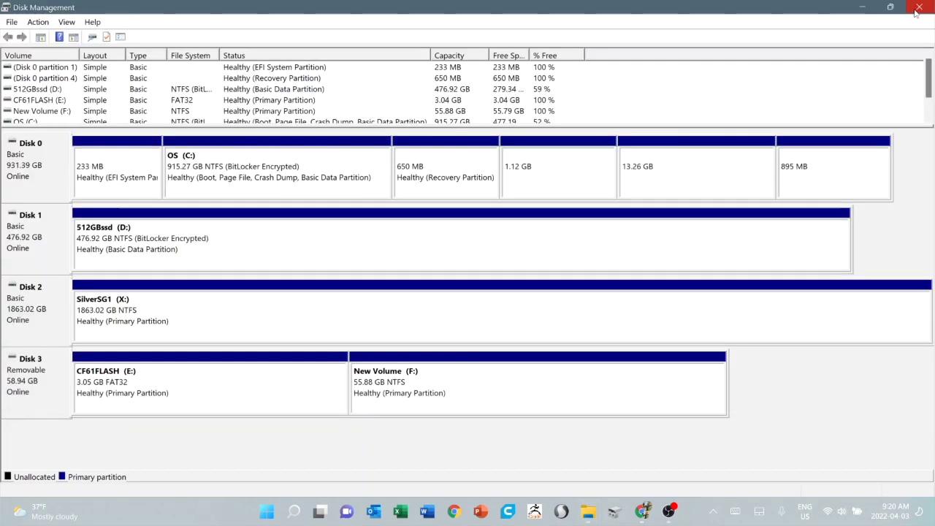
Shrink New Volume (F:) by 54104 MB so it keeps about 3 GB
right_click(510, 391)
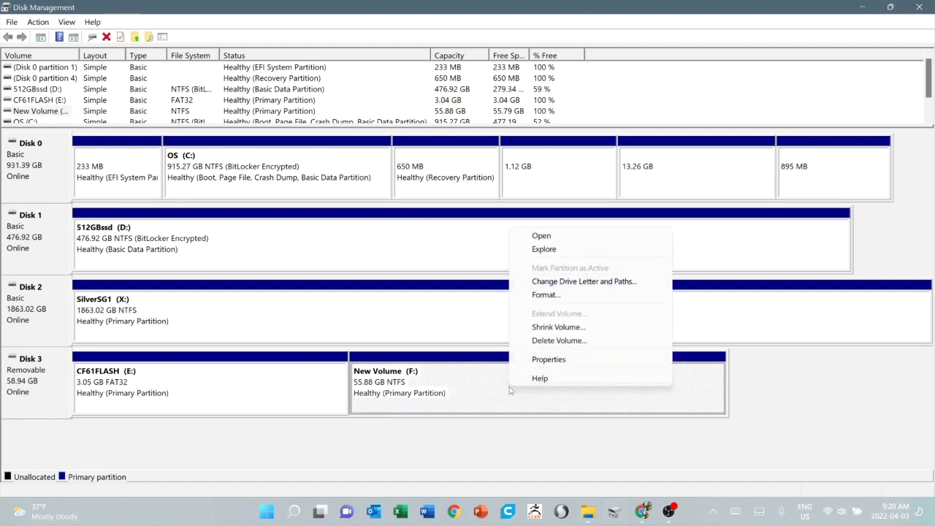
left_click(576, 328)
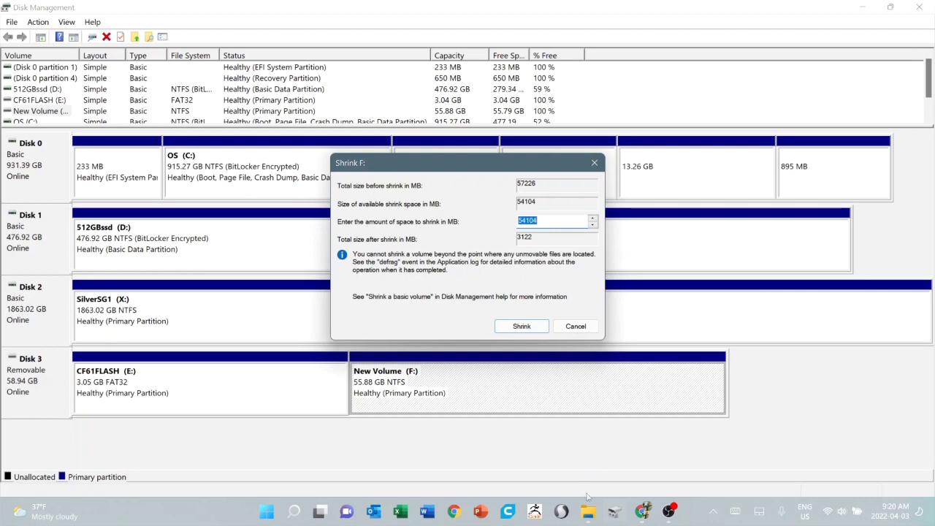
mouse_move(589, 515)
left_click(522, 326)
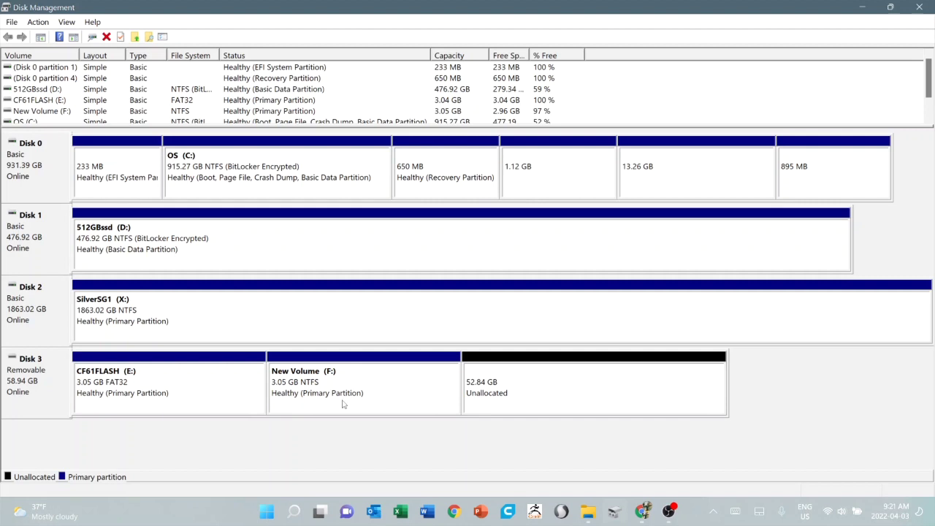
right_click(504, 403)
Create a 3122 MB NTFS volume G: in the unallocated space, keeping the suggested letter
left_click(538, 409)
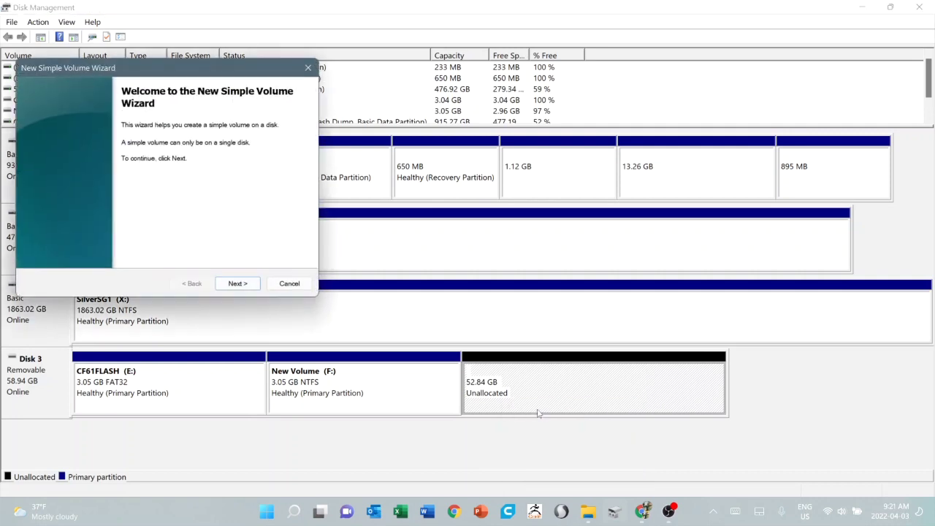
left_click(226, 285)
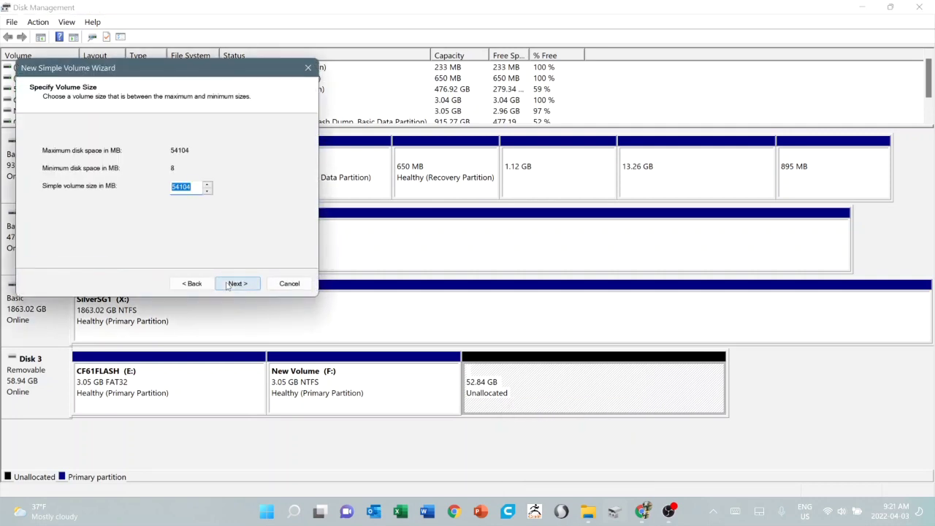
left_click(227, 285)
left_click(227, 285)
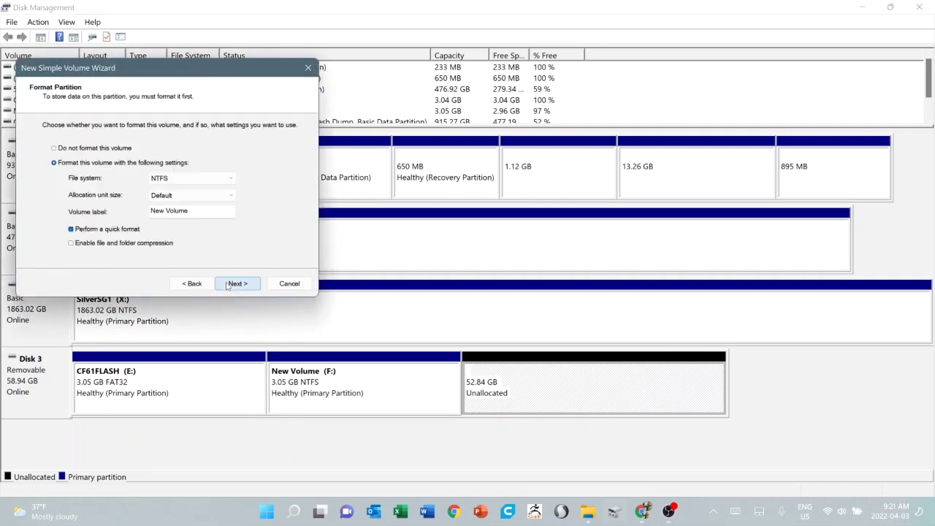
left_click(197, 285)
left_click(198, 285)
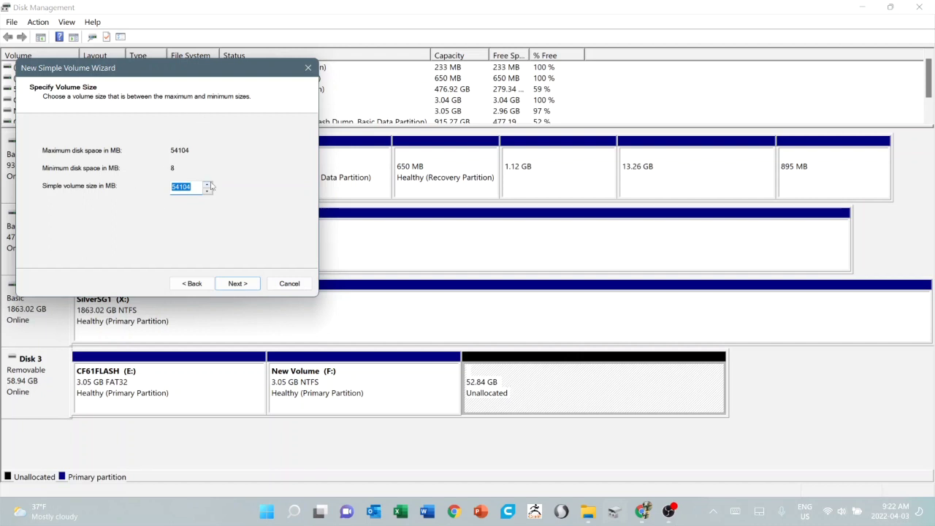
type("3122")
left_click(236, 283)
left_click(237, 283)
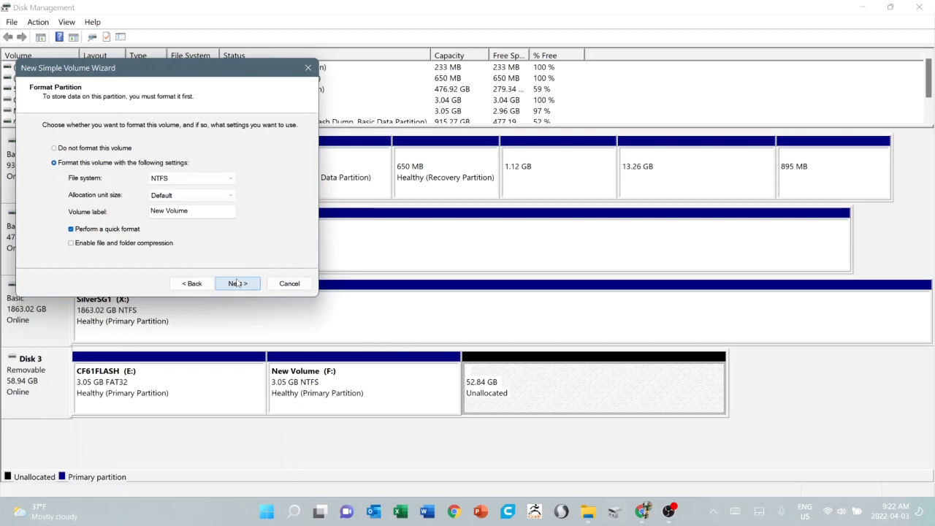
left_click(237, 284)
left_click(237, 284)
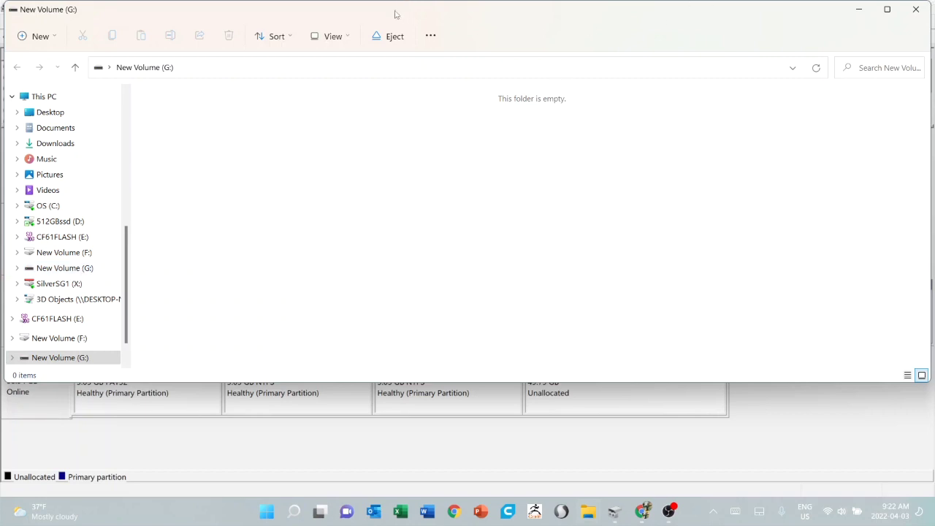
Close the empty New Volume (G:) File Explorer window
left_click(915, 10)
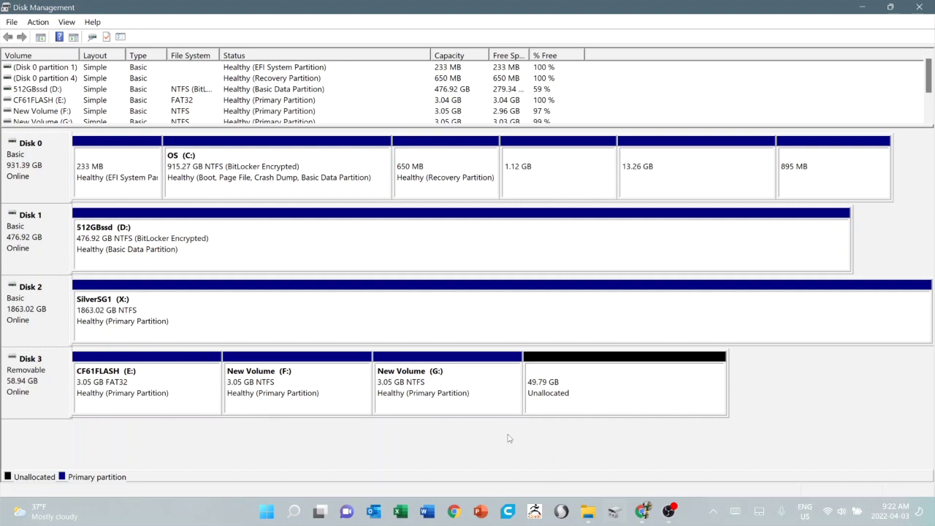
Create a 3122 MB FAT volume with letter H, accepting the FAT compatibility warning
right_click(565, 400)
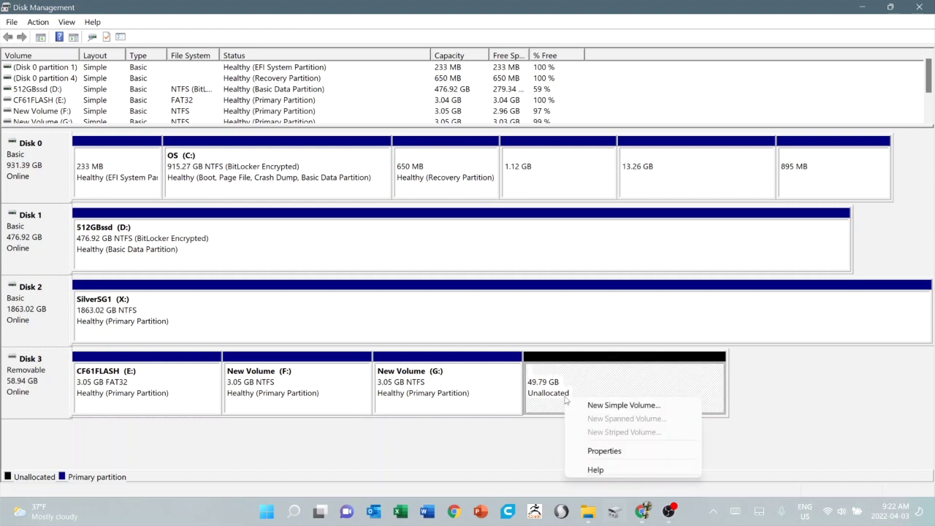
left_click(607, 406)
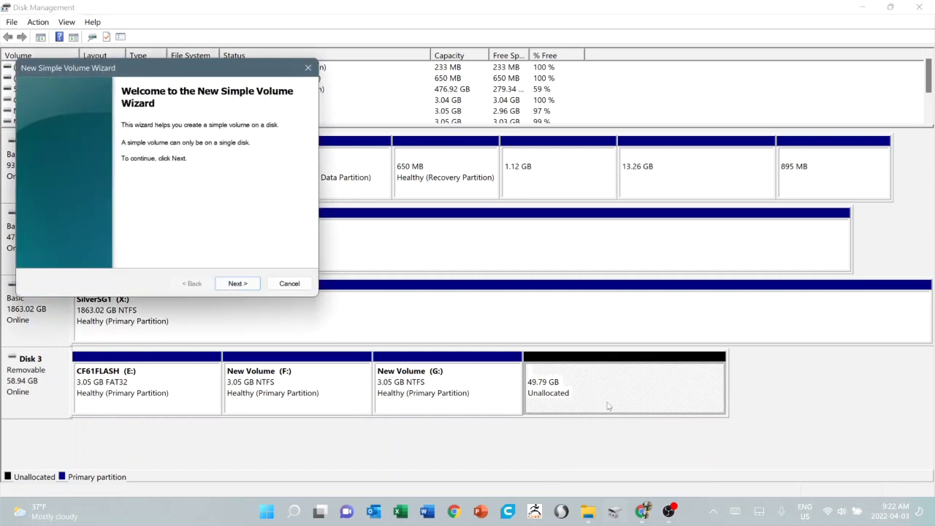
left_click(233, 286)
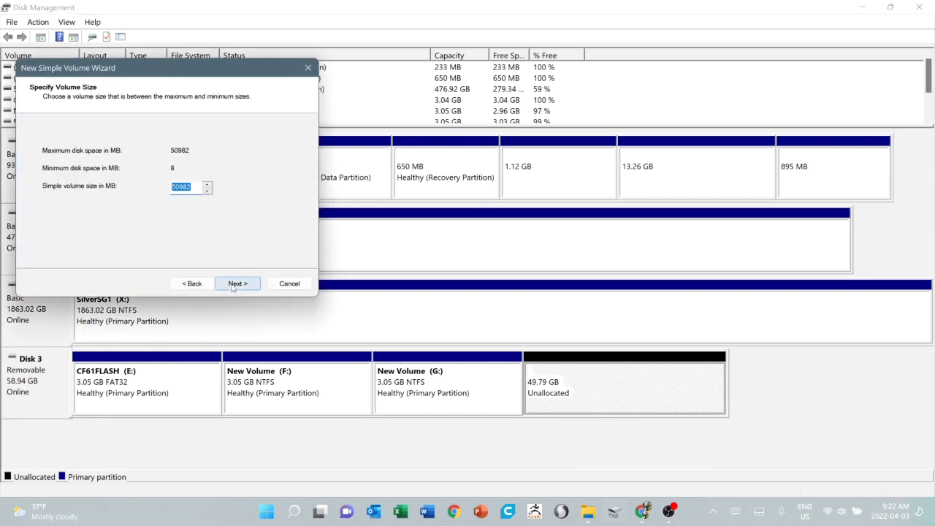
type("3122")
left_click(234, 285)
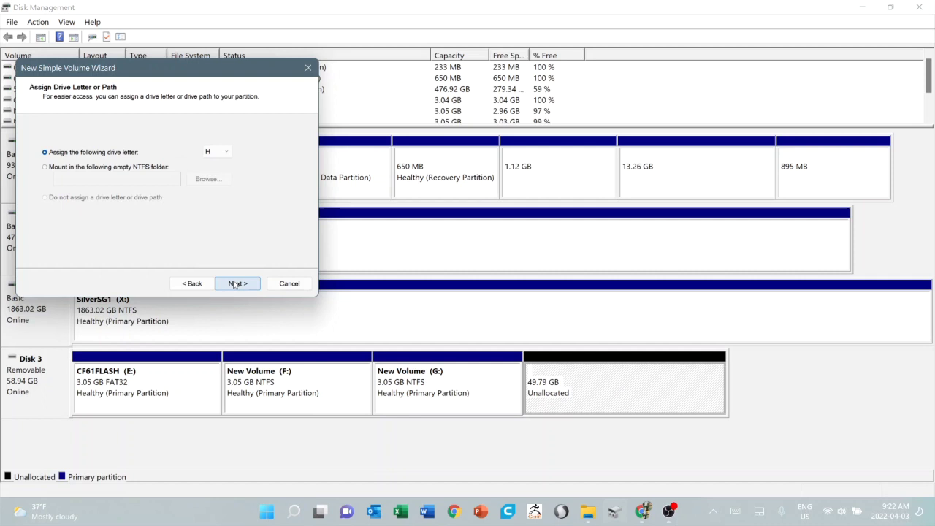
left_click(234, 285)
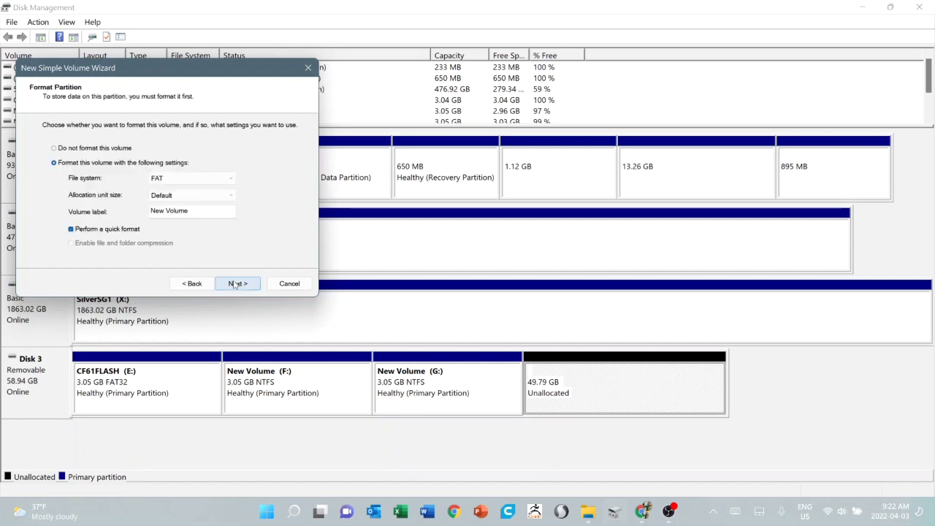
left_click(235, 285)
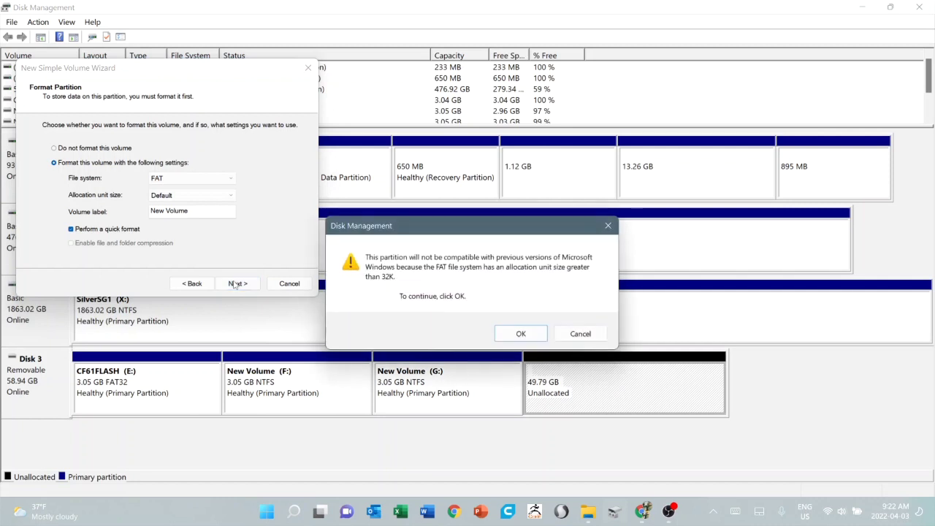
left_click(521, 329)
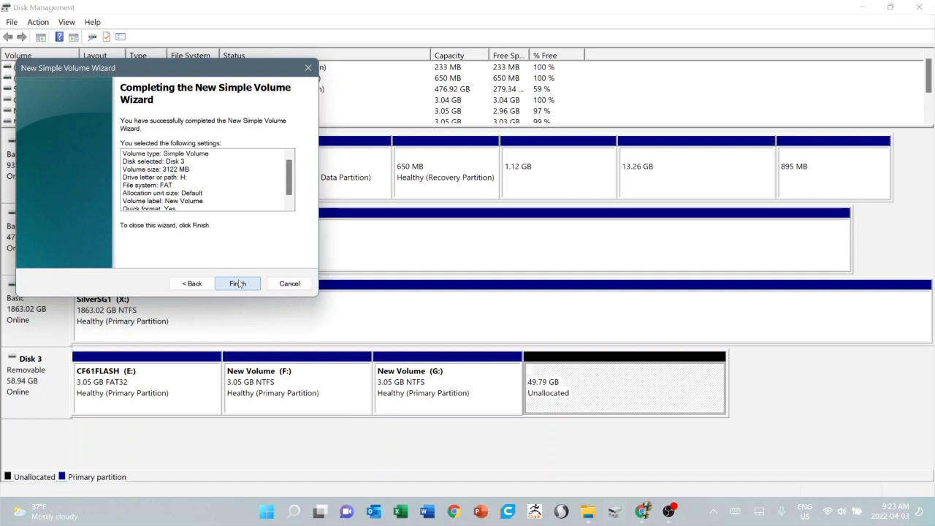
left_click(189, 285)
left_click(236, 285)
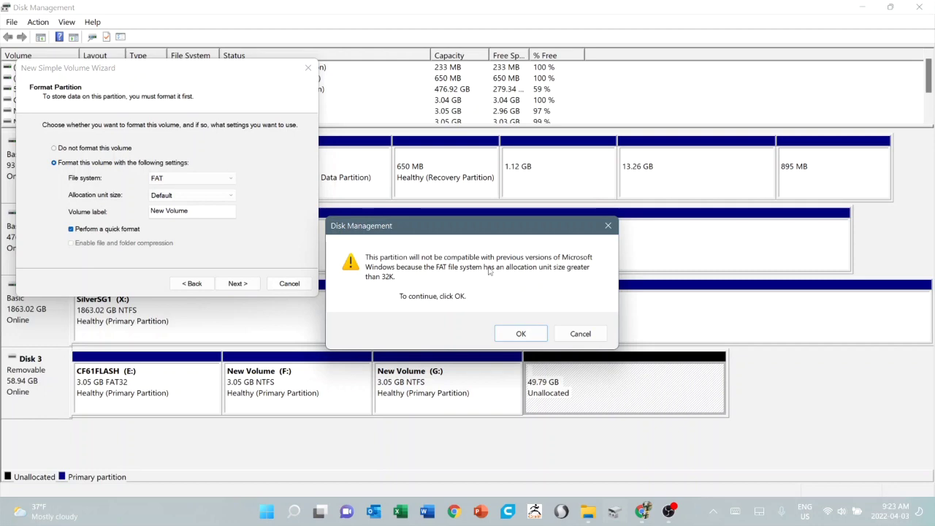
left_click(521, 333)
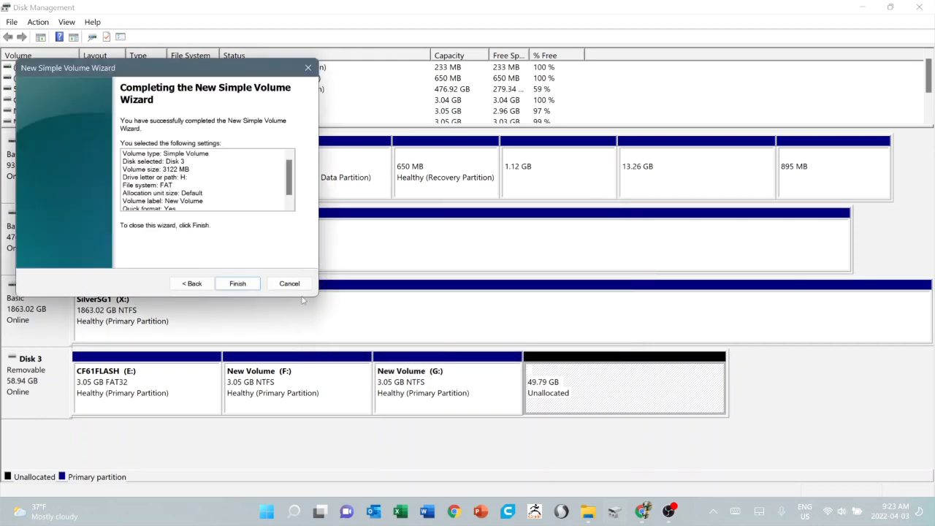
left_click(245, 287)
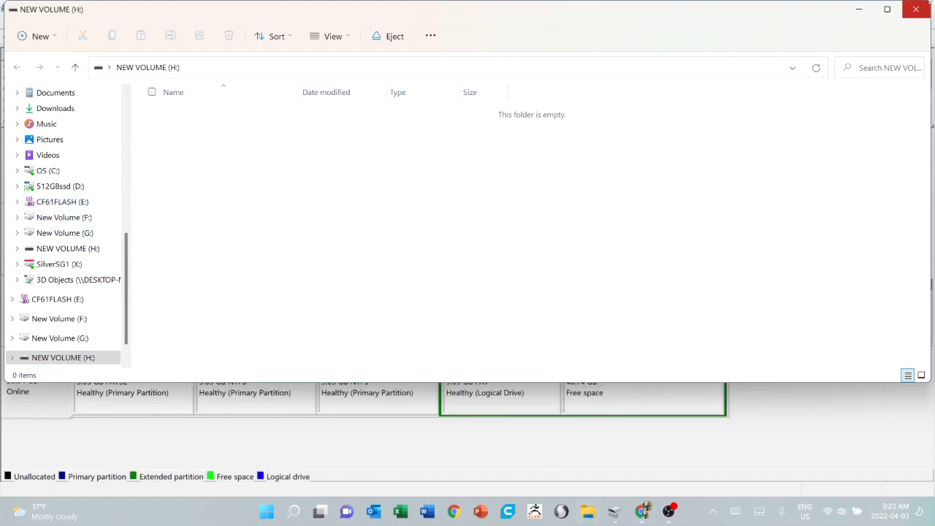
Close the empty NEW VOLUME (H:) File Explorer window
left_click(915, 9)
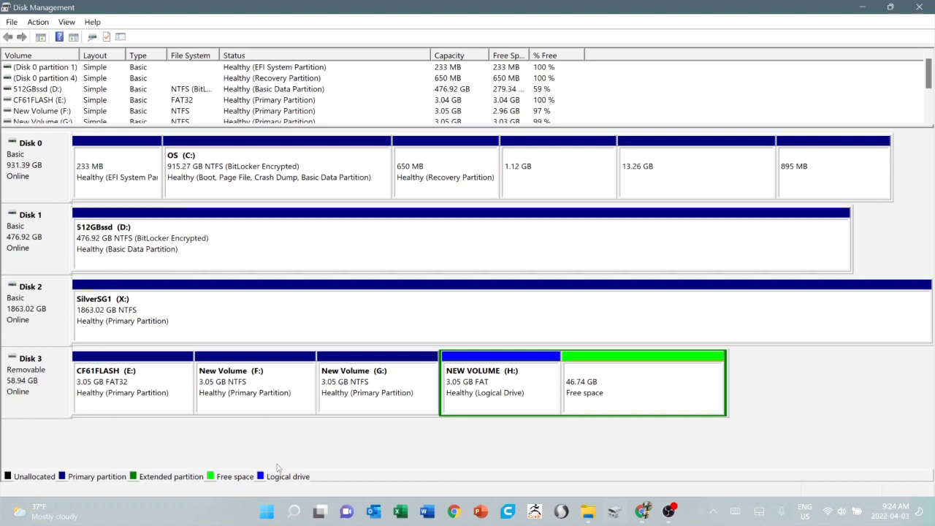
Create a 3122 MB FAT logical drive I: in the free space, accepting the FAT warning
right_click(595, 383)
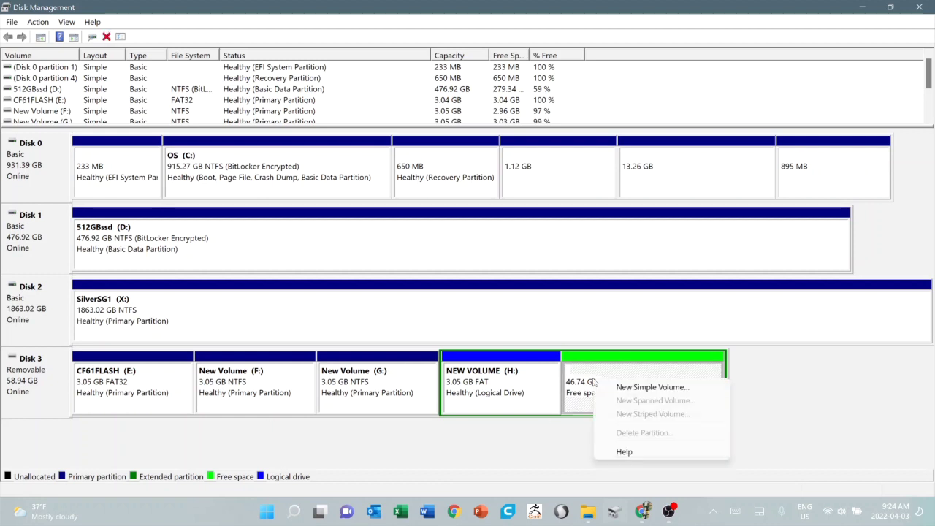
left_click(643, 387)
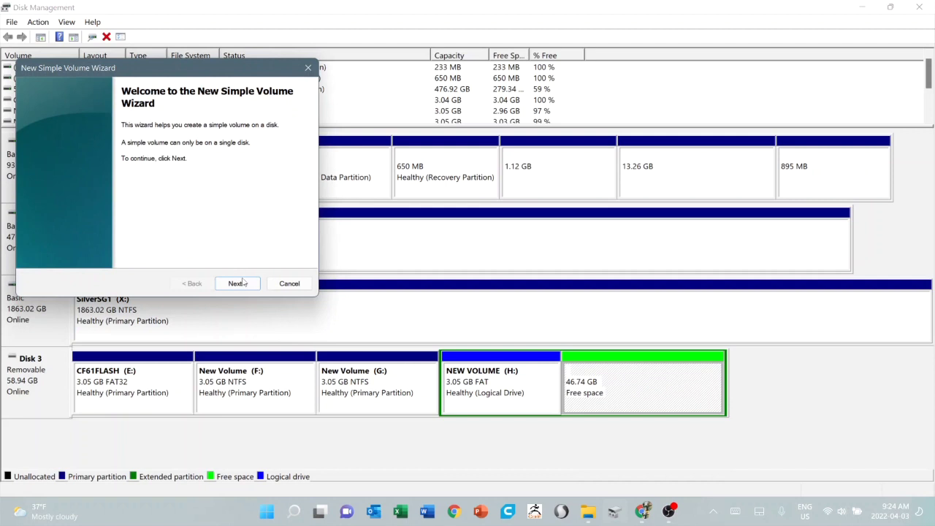
left_click(244, 282)
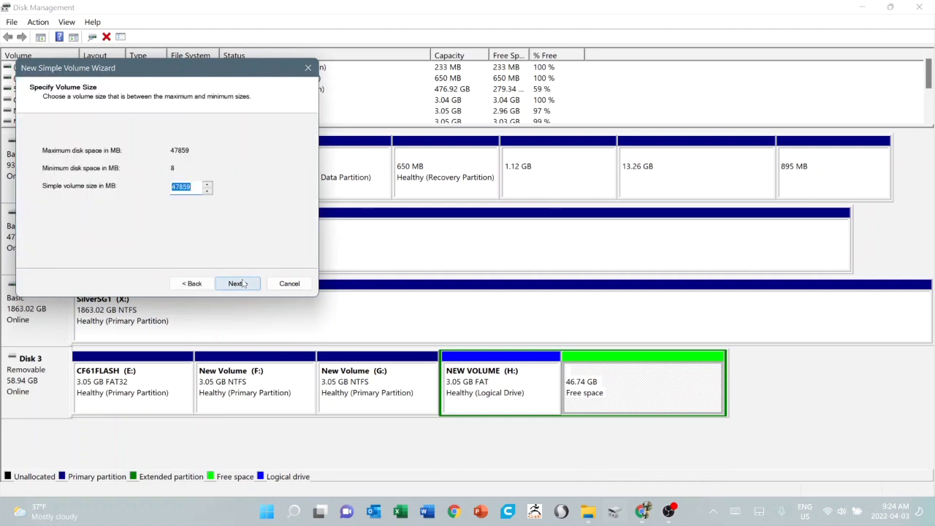
type("3122")
left_click(243, 284)
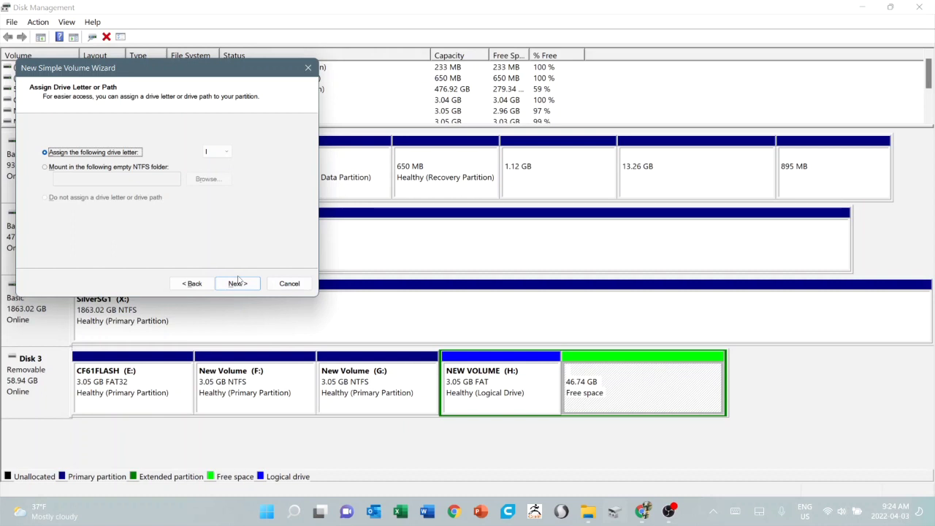
left_click(236, 283)
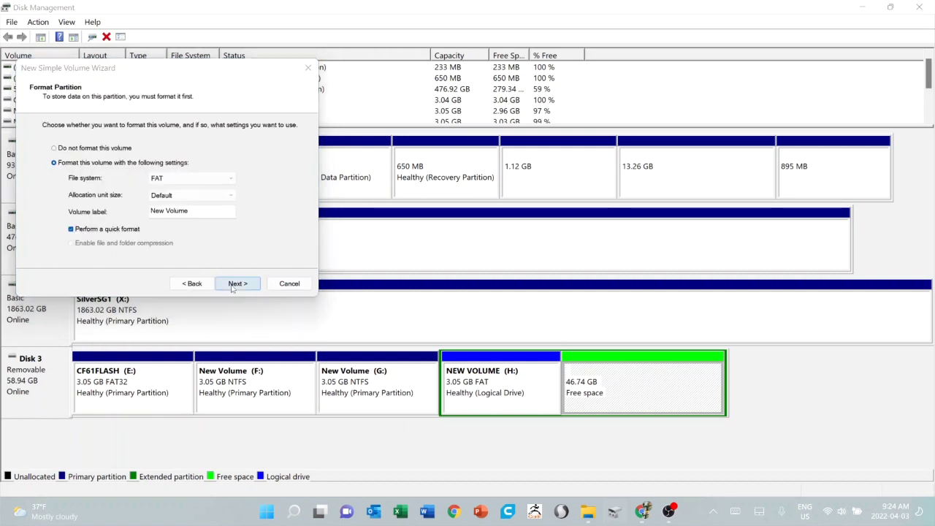
left_click(232, 287)
left_click(519, 332)
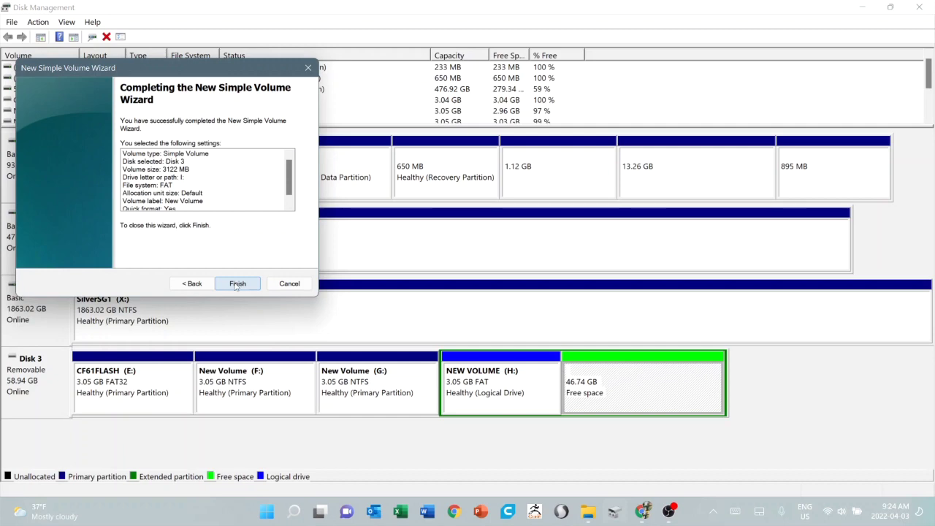
left_click(235, 284)
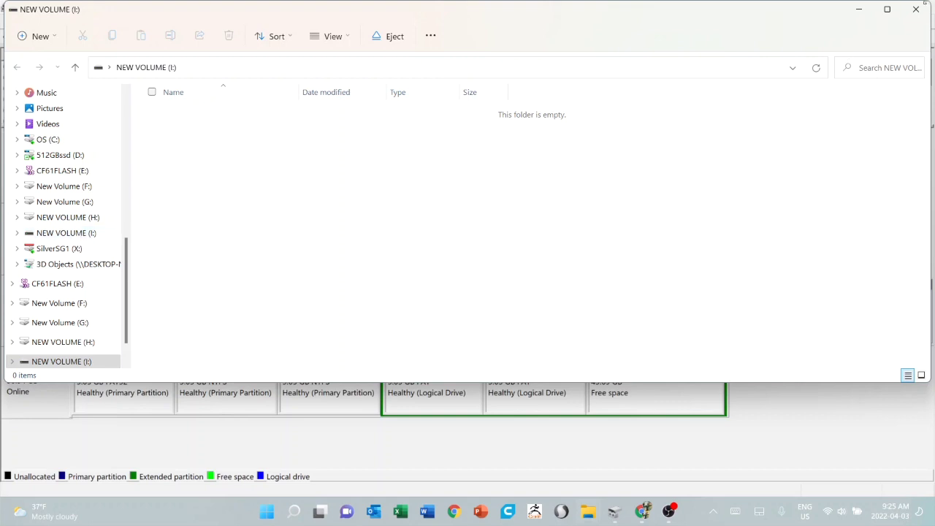
Close the empty I: Explorer window and select the new I: drive in Disk Management
left_click(915, 8)
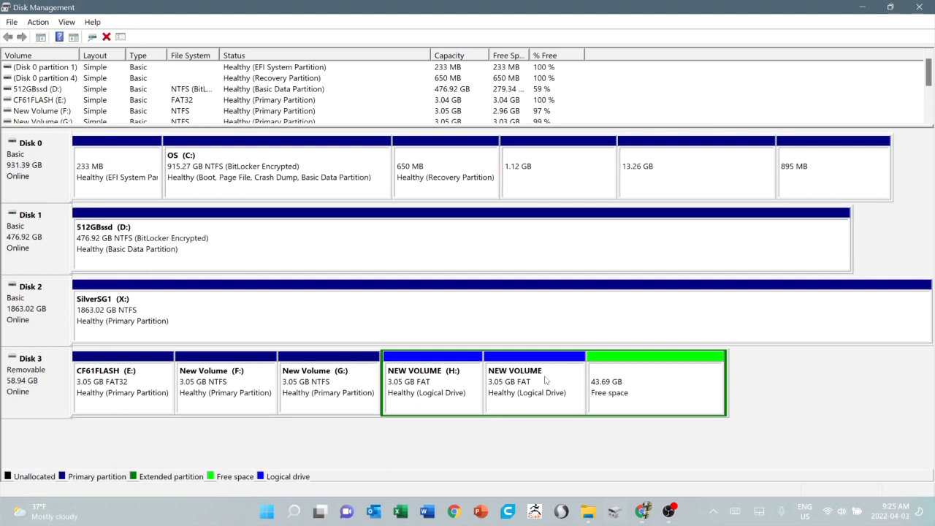
left_click(561, 394)
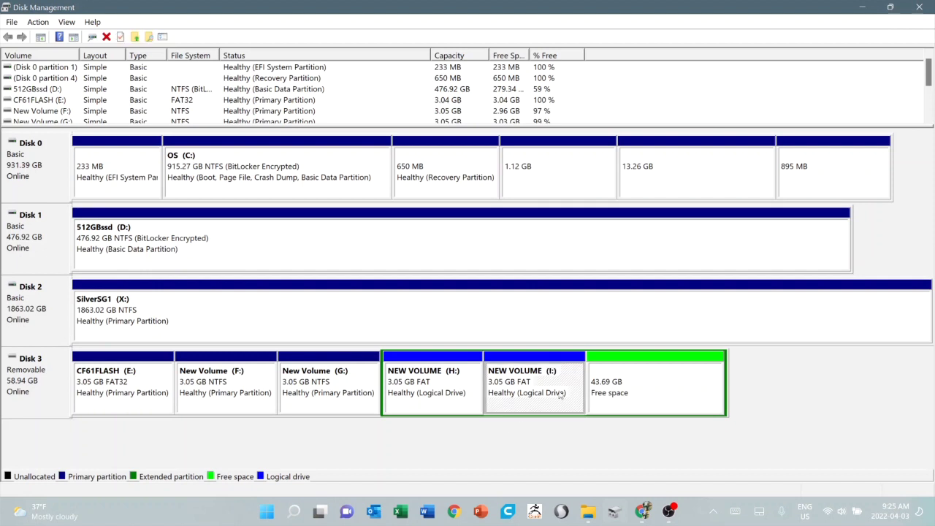
Create a 3122 MB FAT logical drive J: in Disk 3's free space, accepting the FAT warning
right_click(667, 379)
left_click(686, 385)
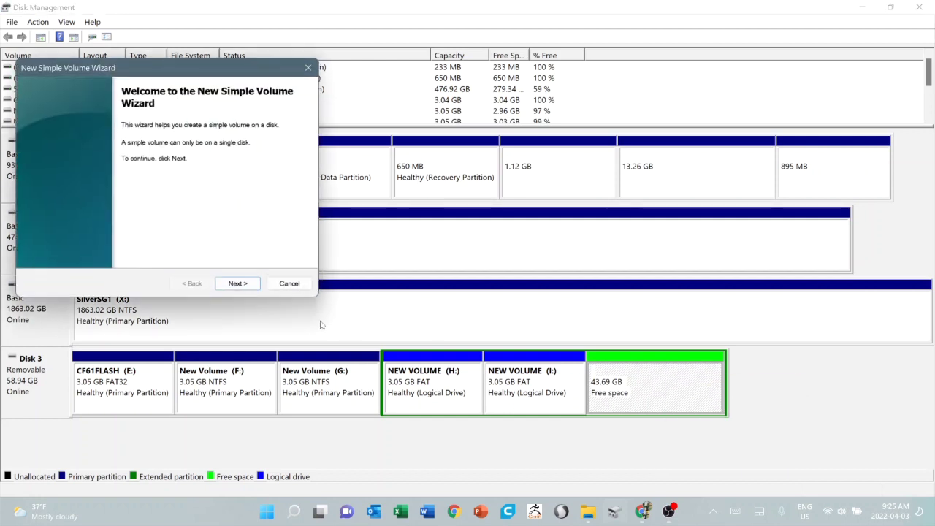
left_click(241, 284)
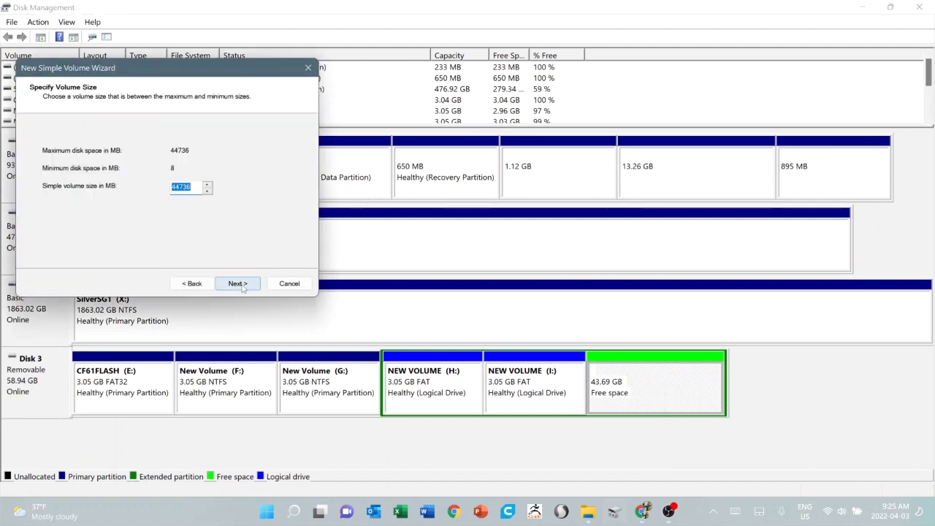
type("3122")
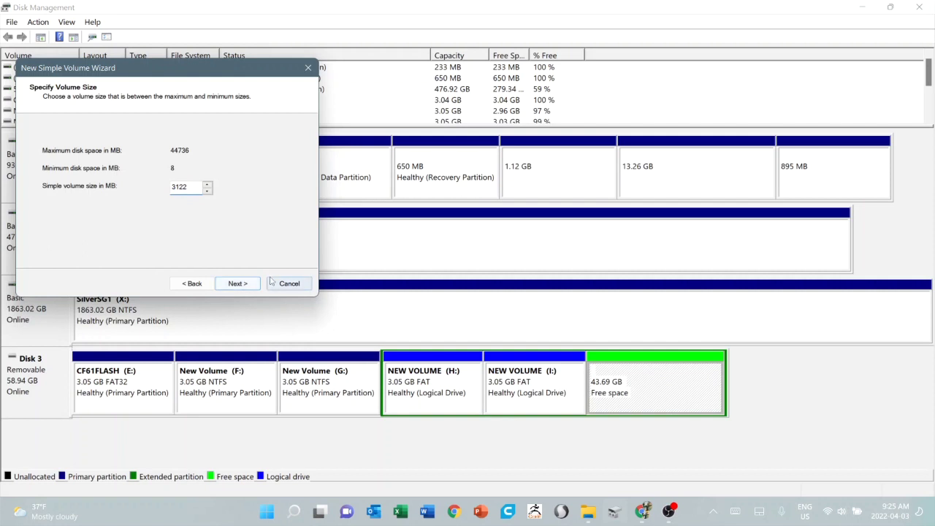
left_click(247, 284)
left_click(248, 285)
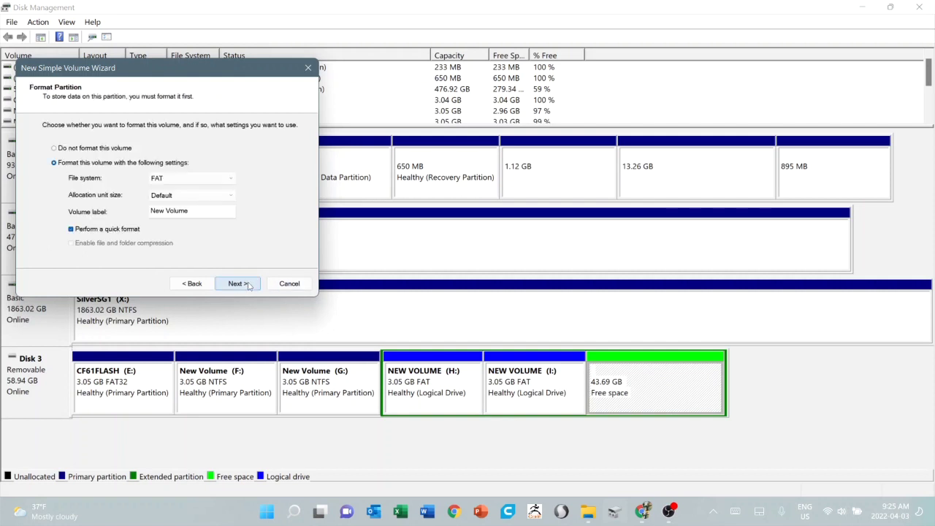
left_click(248, 284)
left_click(520, 334)
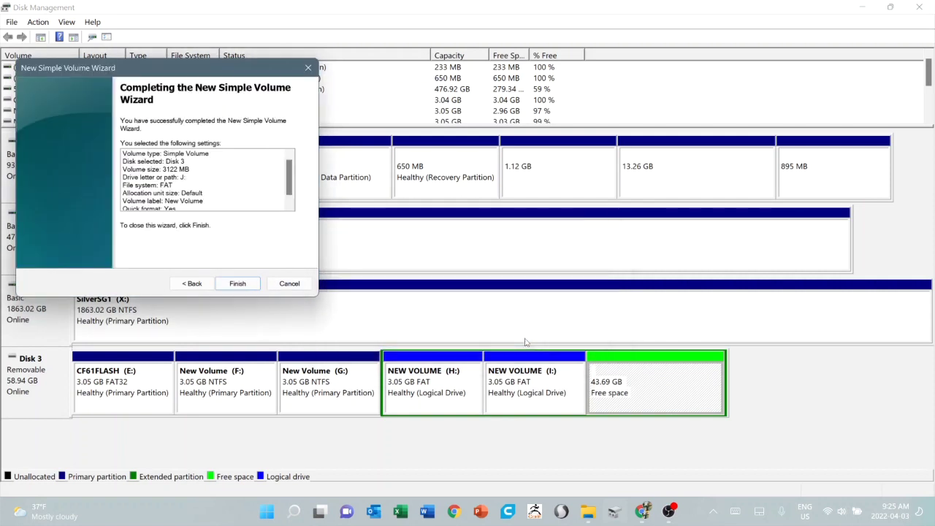
left_click(230, 281)
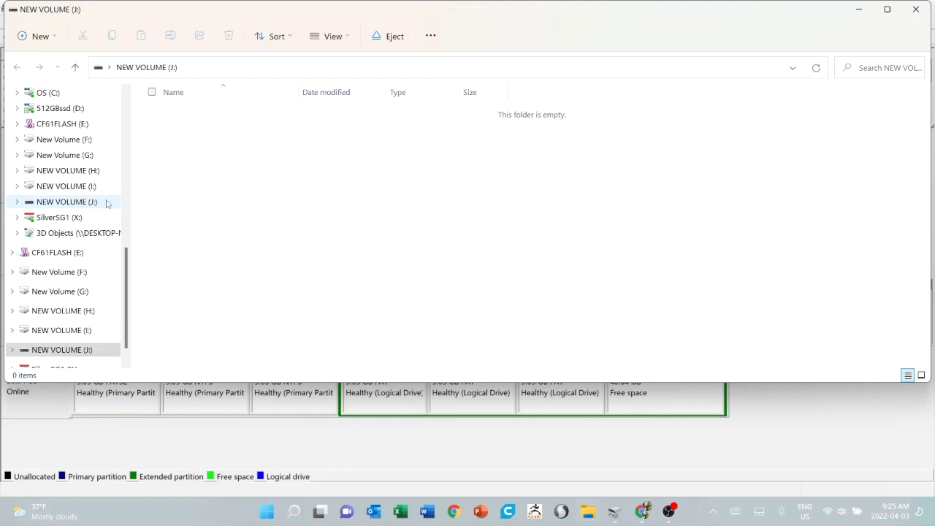
Close the empty NEW VOLUME (J:) File Explorer window
left_click(917, 9)
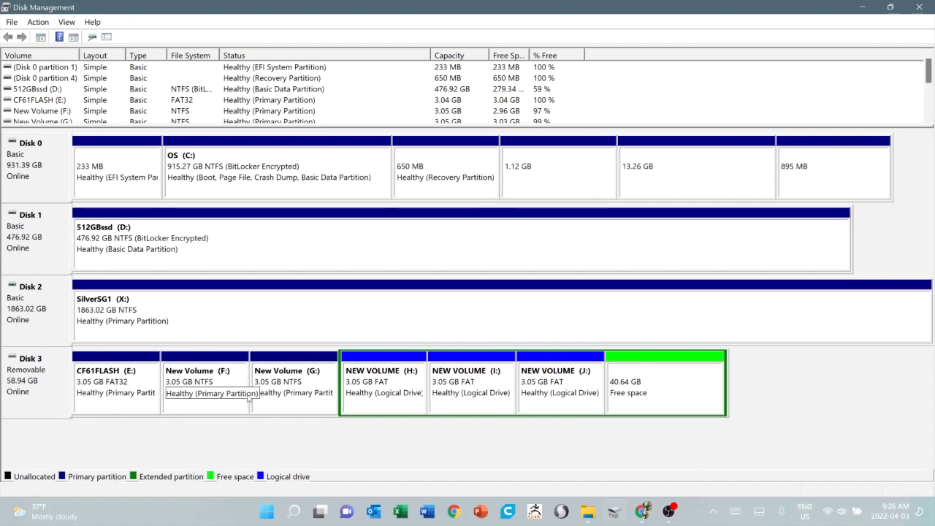
Delete the New Volume (G:) partition on Disk 3 and confirm
right_click(284, 384)
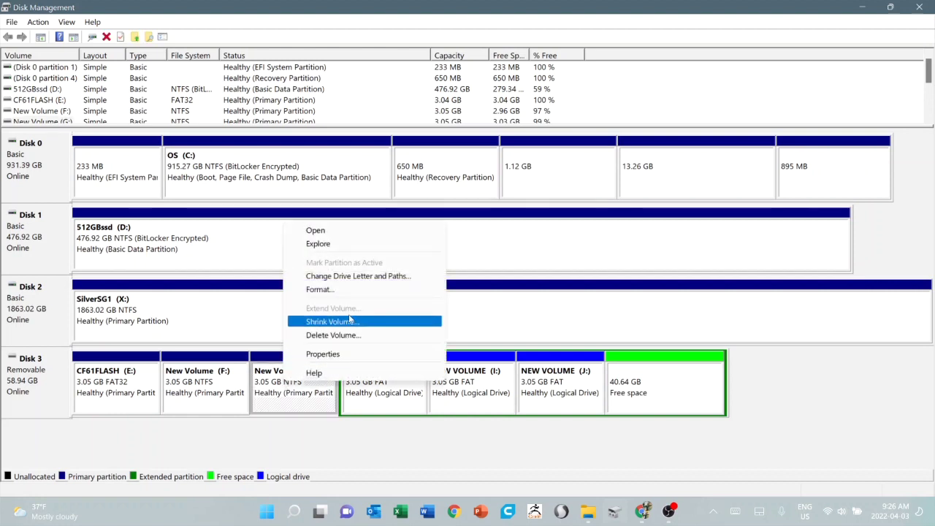
left_click(325, 334)
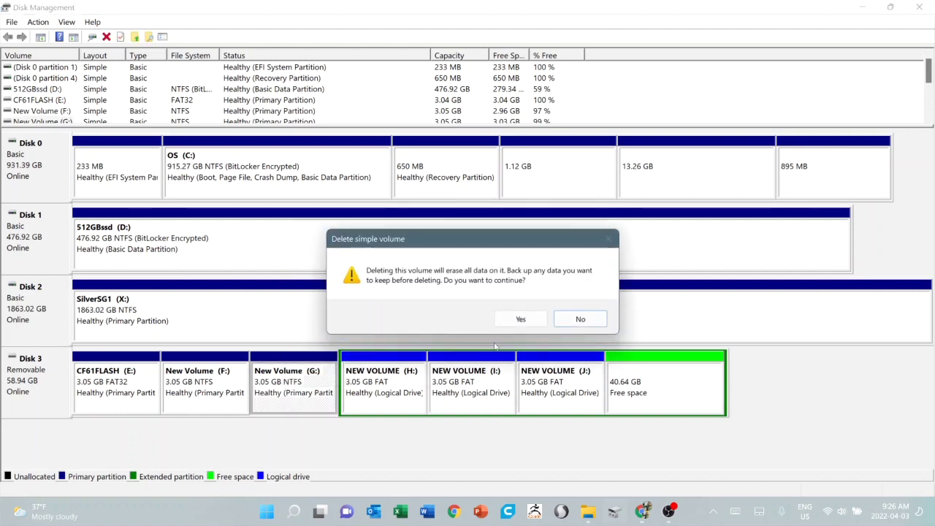
left_click(532, 320)
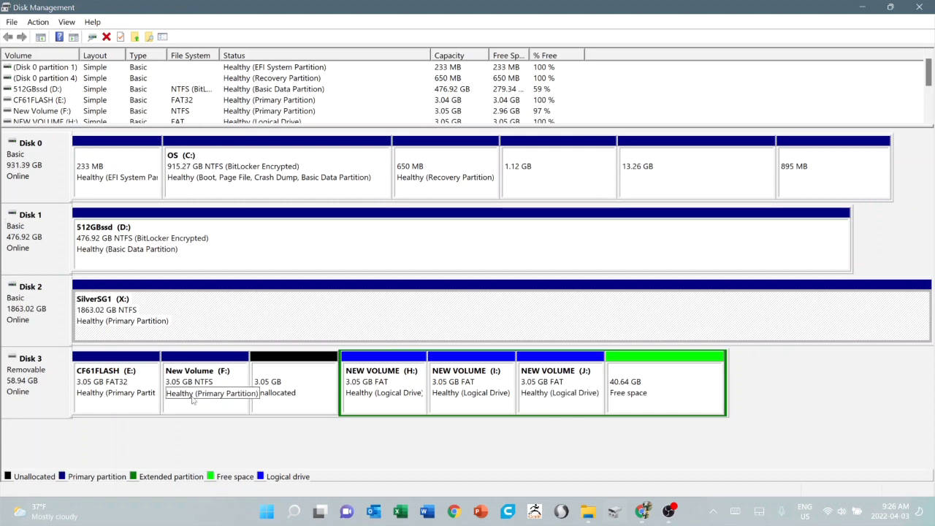
right_click(228, 381)
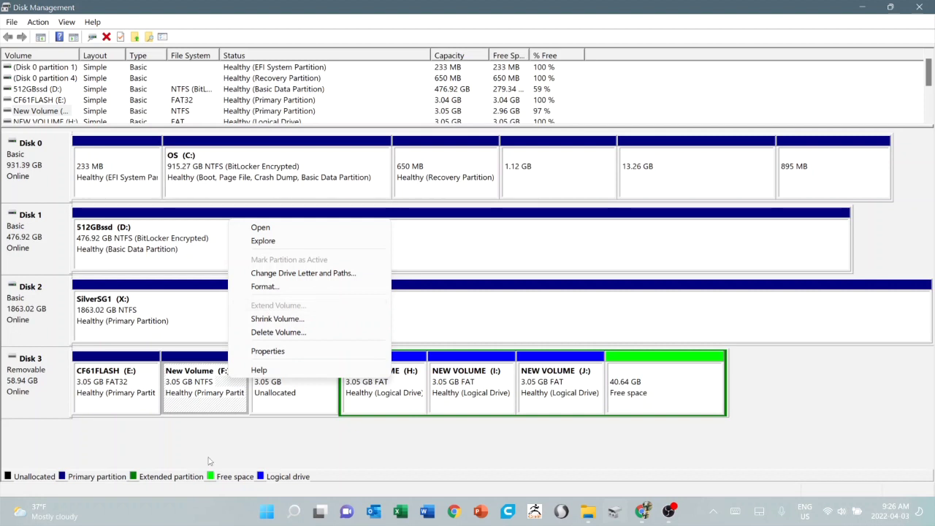
left_click(274, 444)
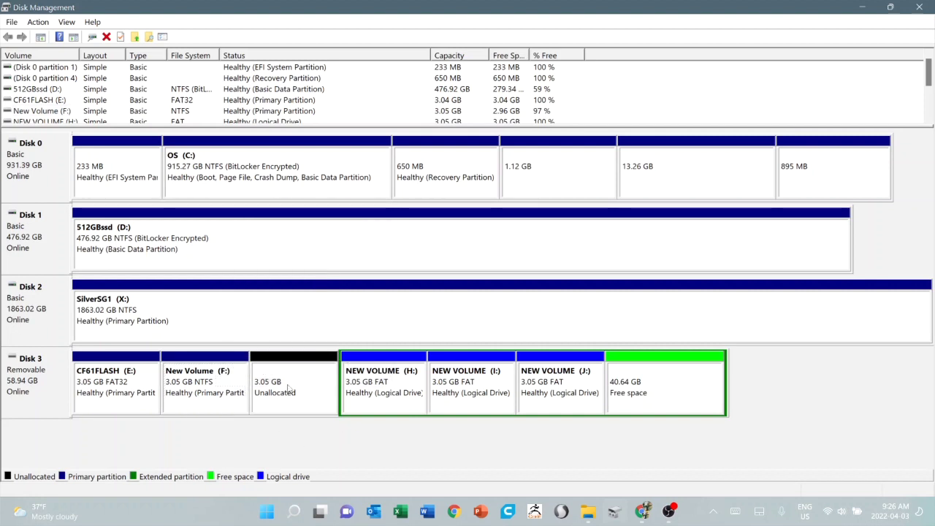